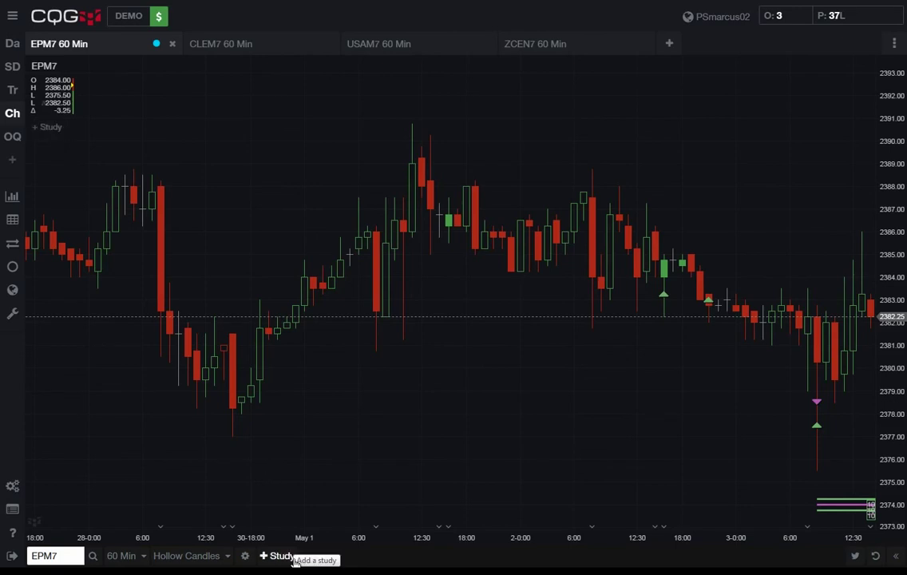
Add the Volume study to the EPM7 chart
{"action": "left_click", "coordinate": [50, 129]}
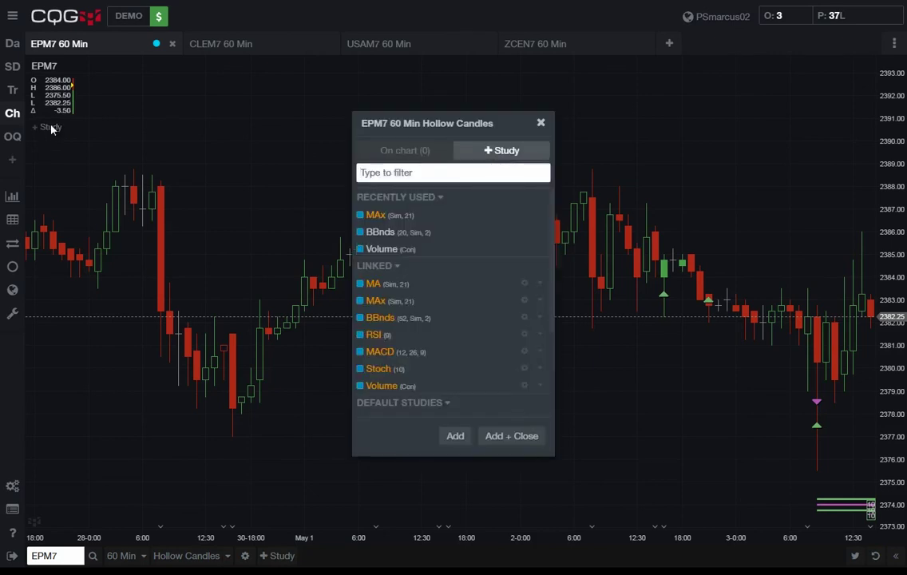
{"action": "type", "text": "vol"}
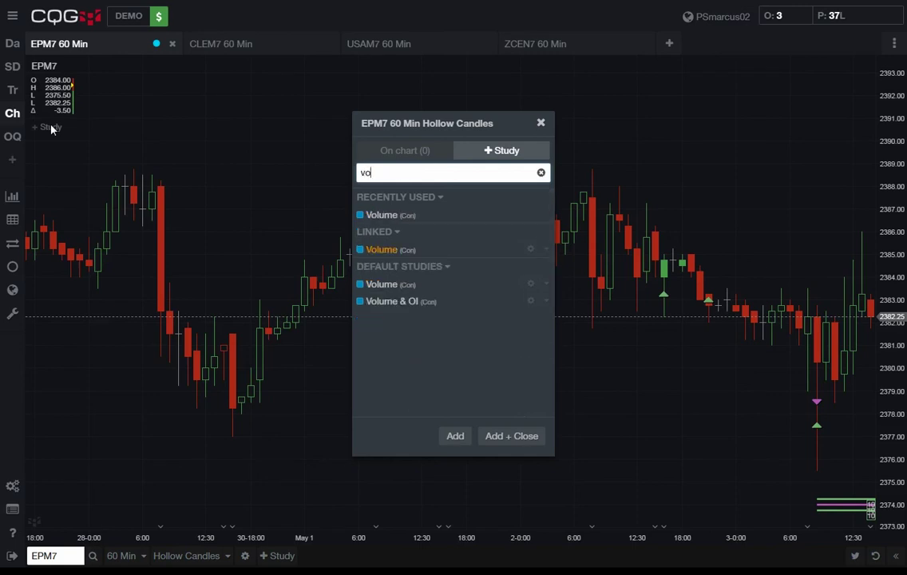
{"action": "left_click", "coordinate": [385, 215]}
{"action": "left_click", "coordinate": [453, 436]}
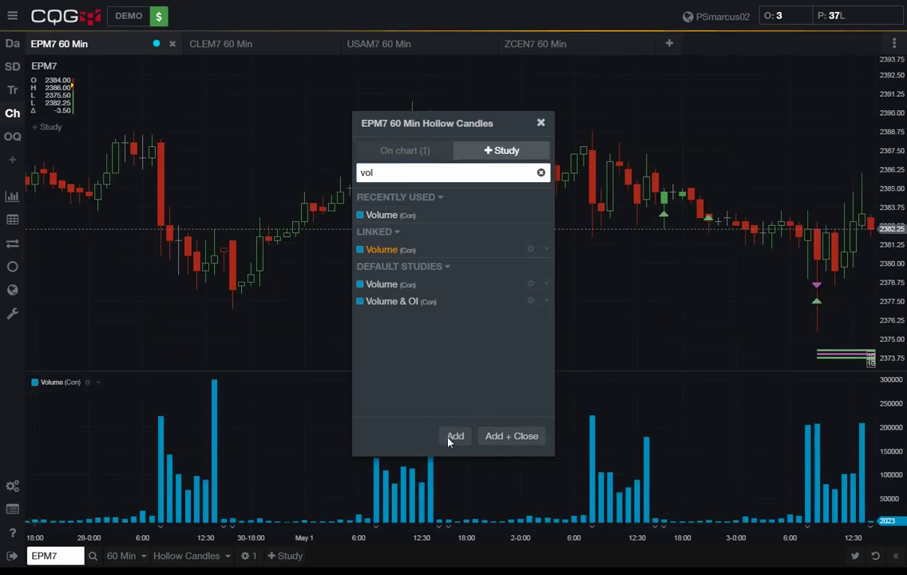
Add the Bollinger Bands (20, Sim, 2) study to EPM7 and close the study list
{"action": "left_click_drag", "start_coordinate": [411, 177], "coordinate": [251, 164]}
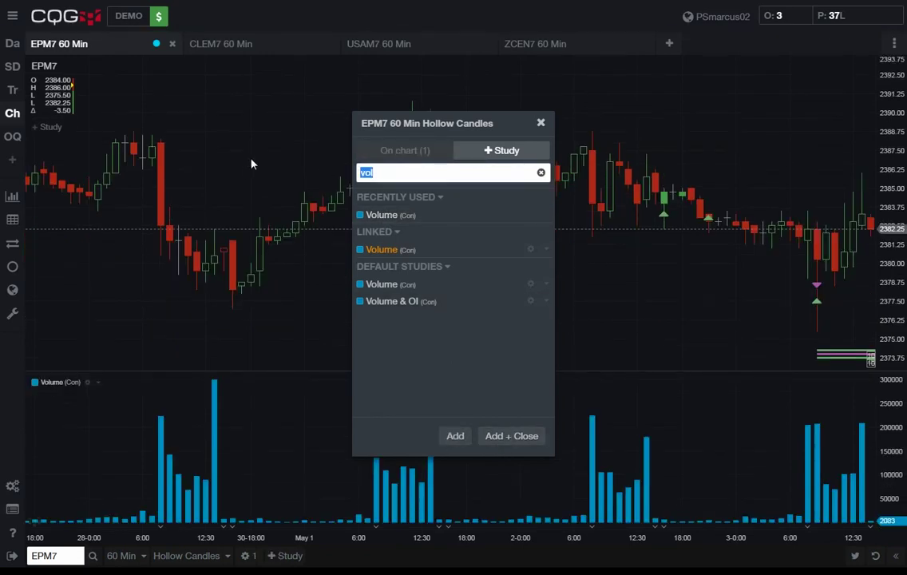
{"action": "type", "text": "boll"}
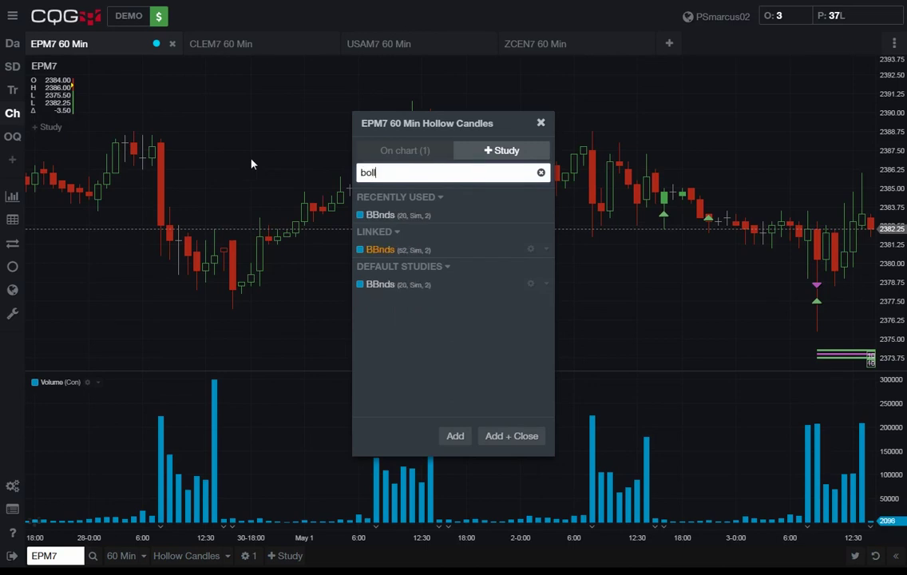
{"action": "type", "text": "inger"}
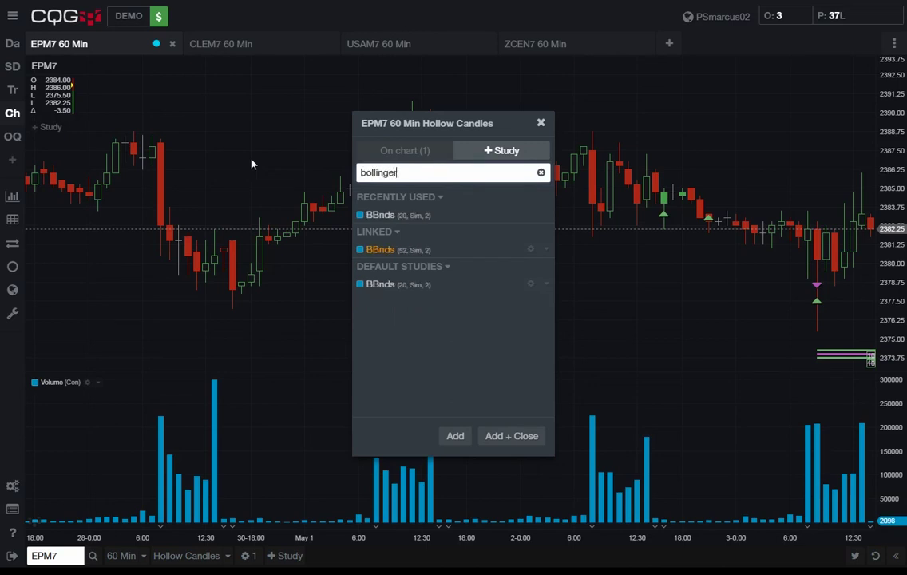
{"action": "left_click", "coordinate": [395, 218]}
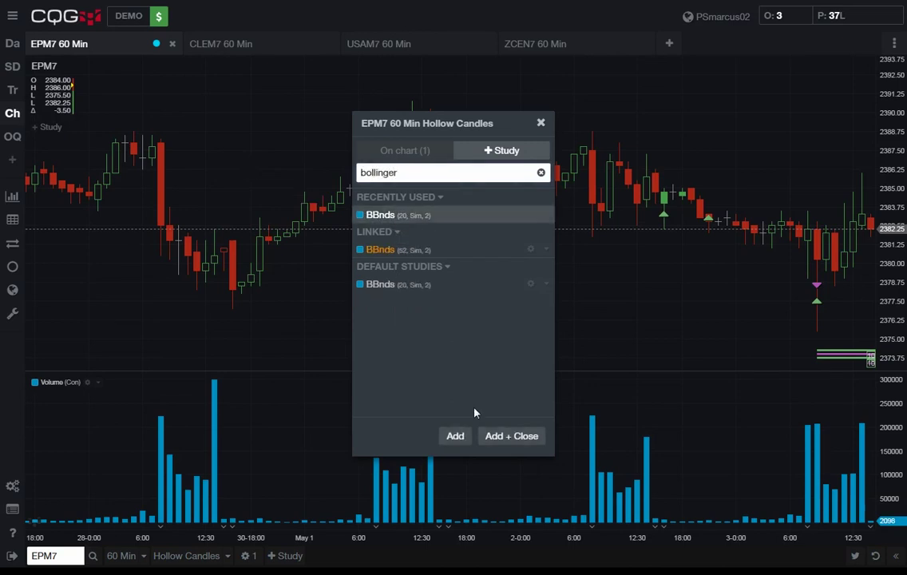
{"action": "left_click", "coordinate": [521, 438]}
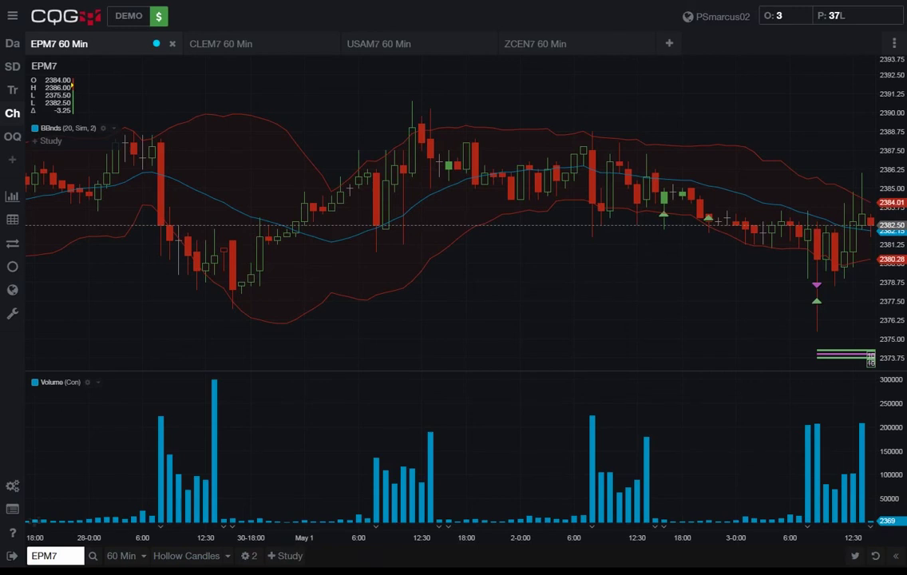
{"action": "left_click", "coordinate": [247, 559]}
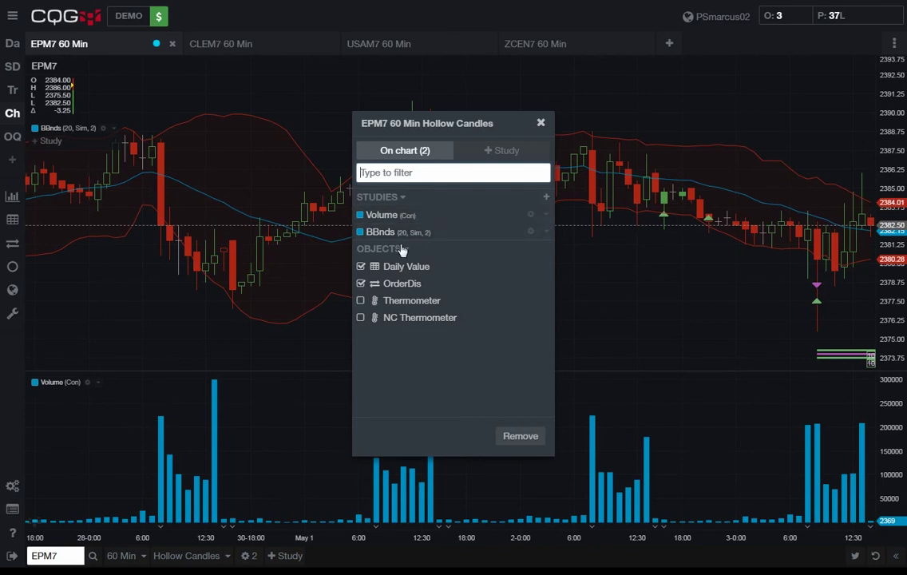
Add a linked RSI (9) study in its own pane below Volume on EPM7, then show the on-chart study list
{"action": "left_click", "coordinate": [510, 155]}
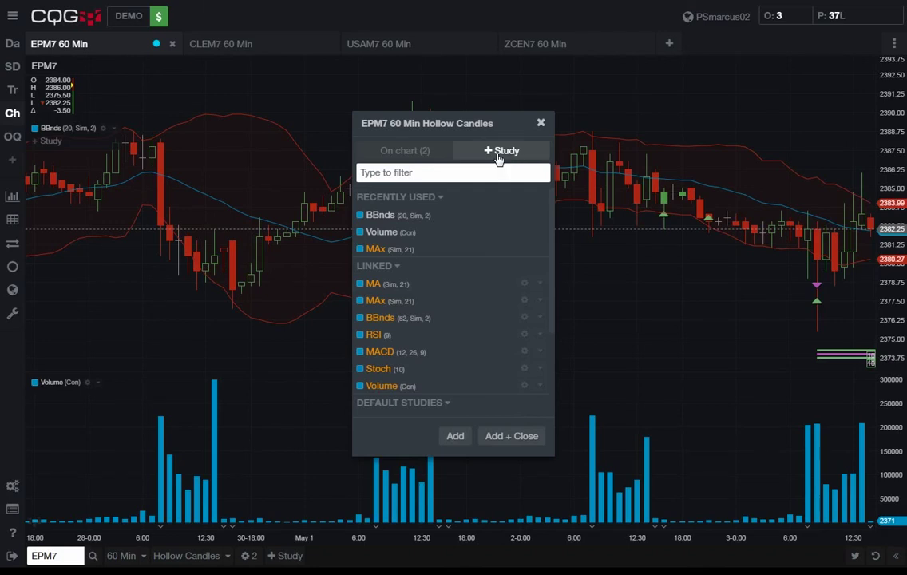
{"action": "left_click", "coordinate": [401, 156]}
{"action": "left_click", "coordinate": [504, 152]}
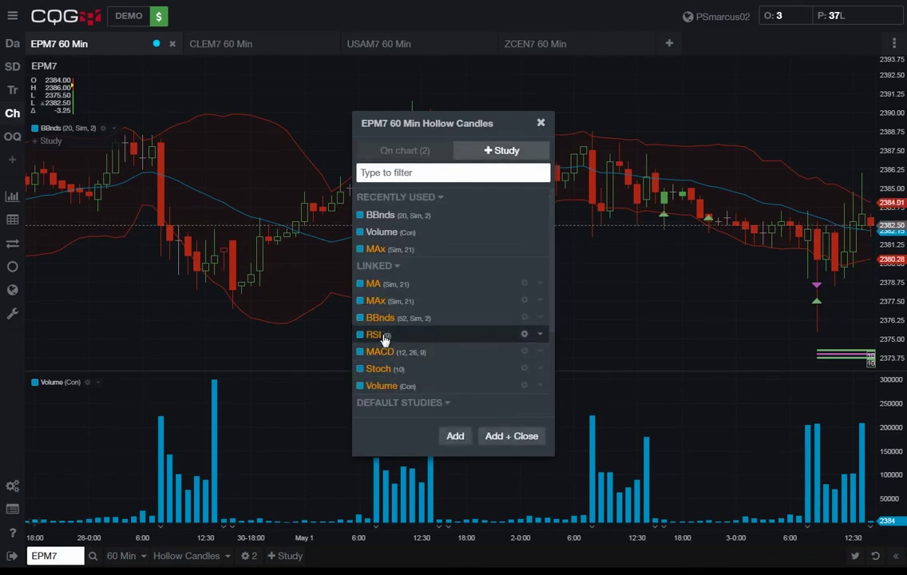
{"action": "left_click", "coordinate": [479, 335]}
{"action": "left_click", "coordinate": [455, 436]}
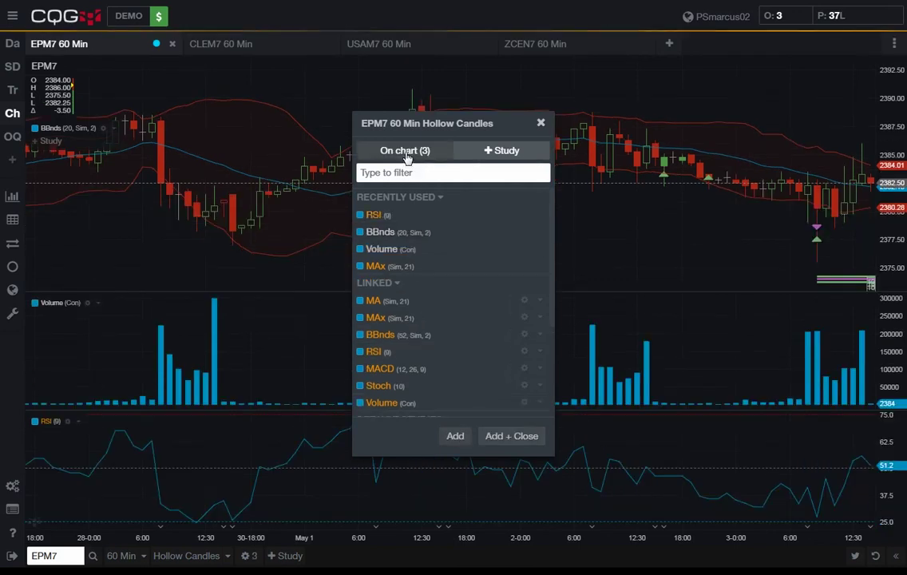
{"action": "left_click", "coordinate": [405, 154]}
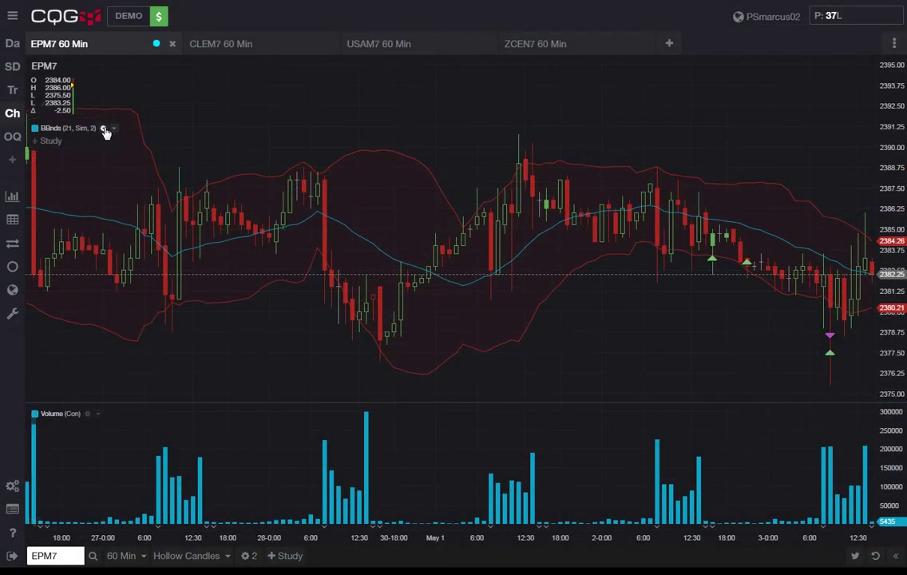
{"action": "left_click", "coordinate": [103, 128]}
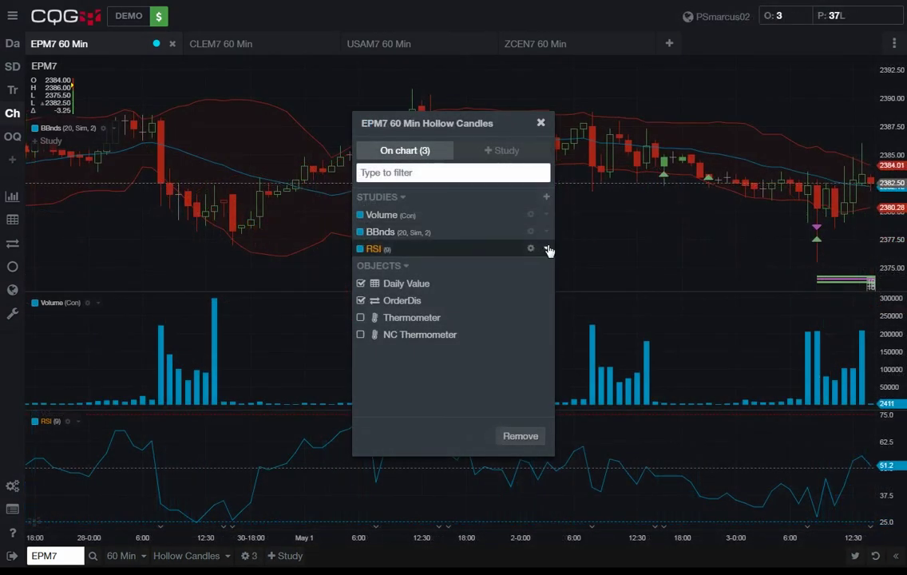
Remove RSI from EPM7, enlarge its price pane, and add Volume to all three charts
{"action": "left_click", "coordinate": [548, 250]}
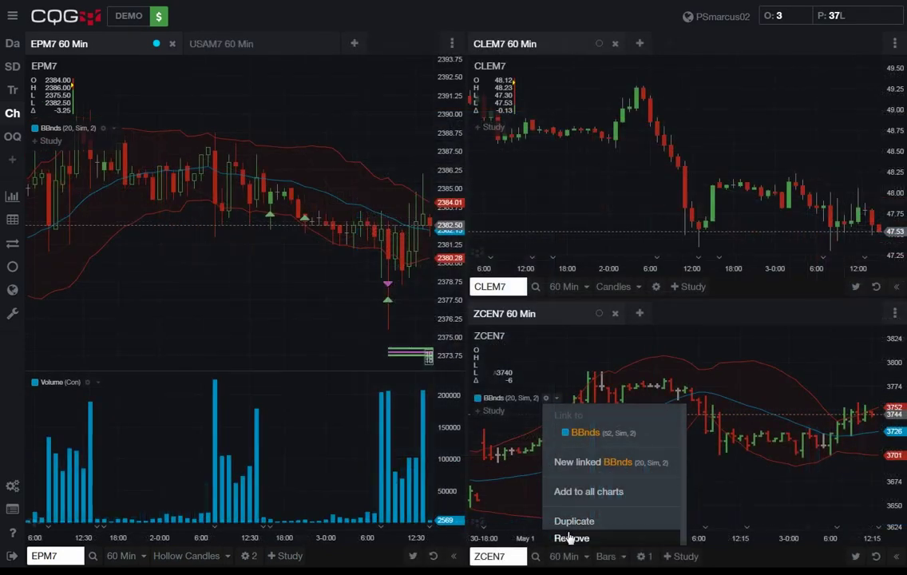
{"action": "left_click", "coordinate": [569, 538]}
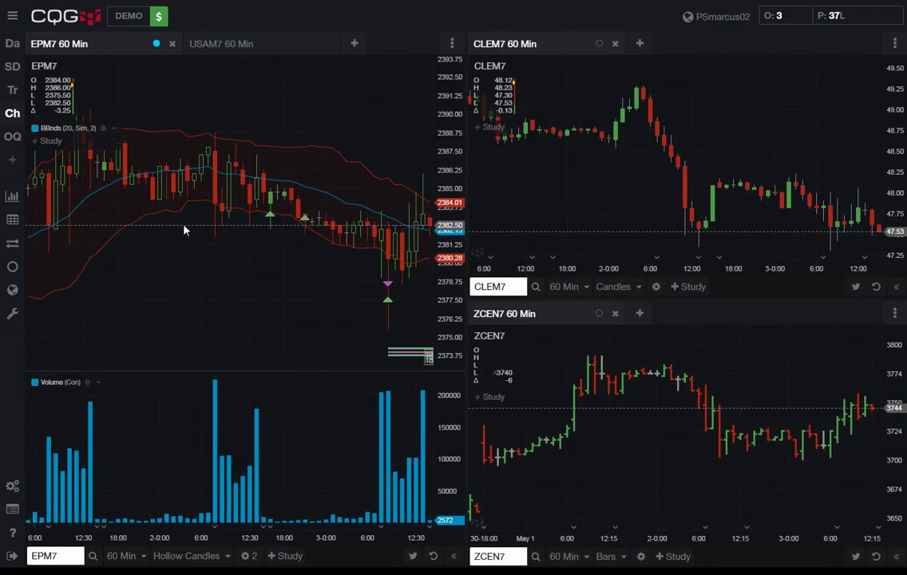
{"action": "left_click_drag", "start_coordinate": [149, 372], "coordinate": [156, 403]}
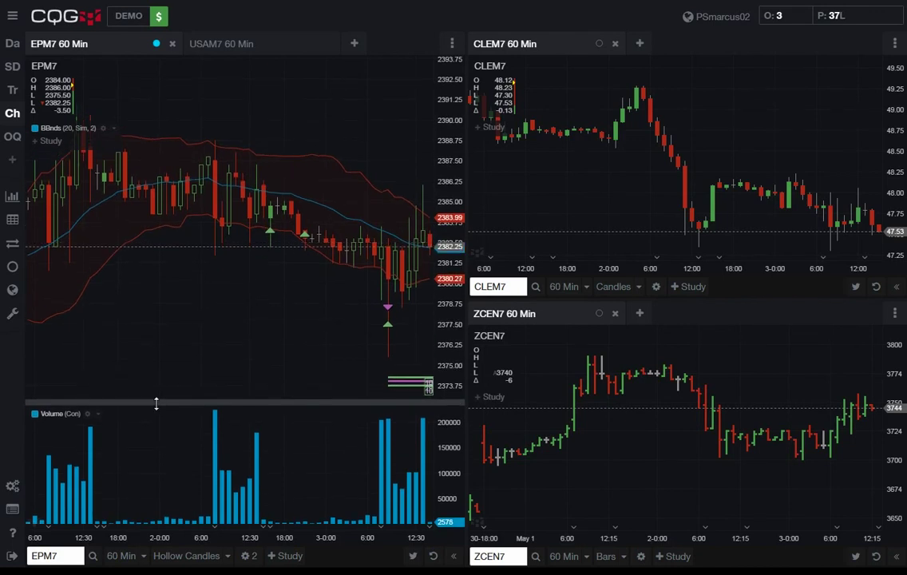
{"action": "left_click", "coordinate": [98, 416]}
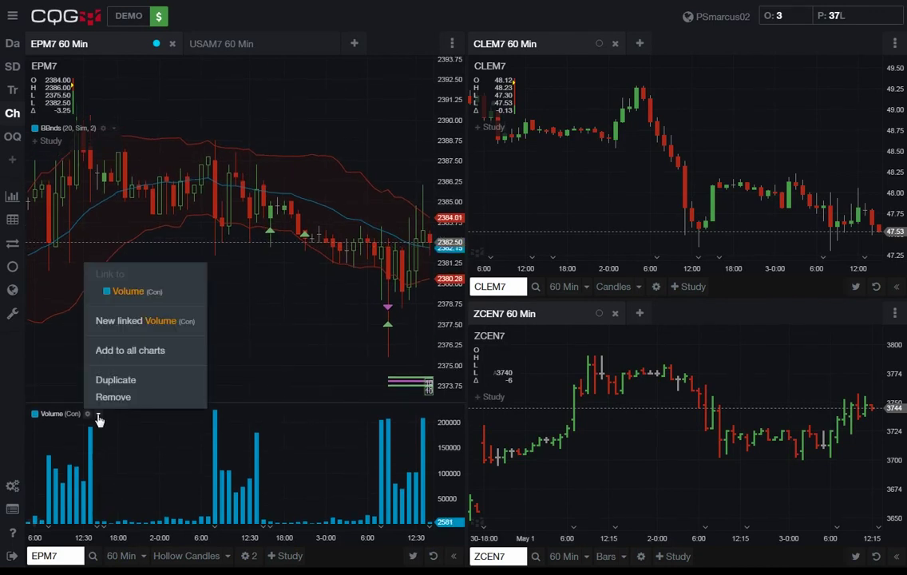
{"action": "left_click", "coordinate": [106, 354]}
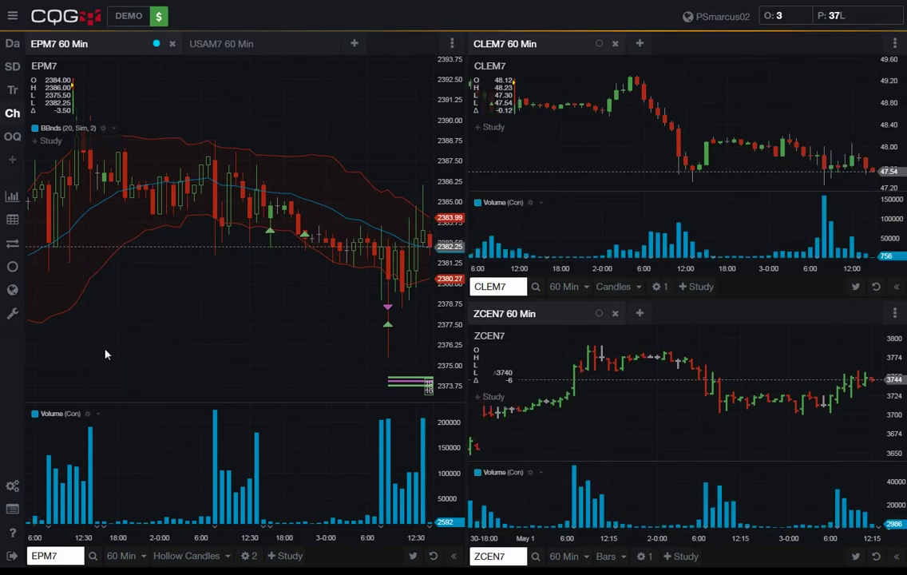
Link the EPM7 and CLEM7 Bollinger Bands to the 52-period BBnds study
{"action": "left_click", "coordinate": [115, 130]}
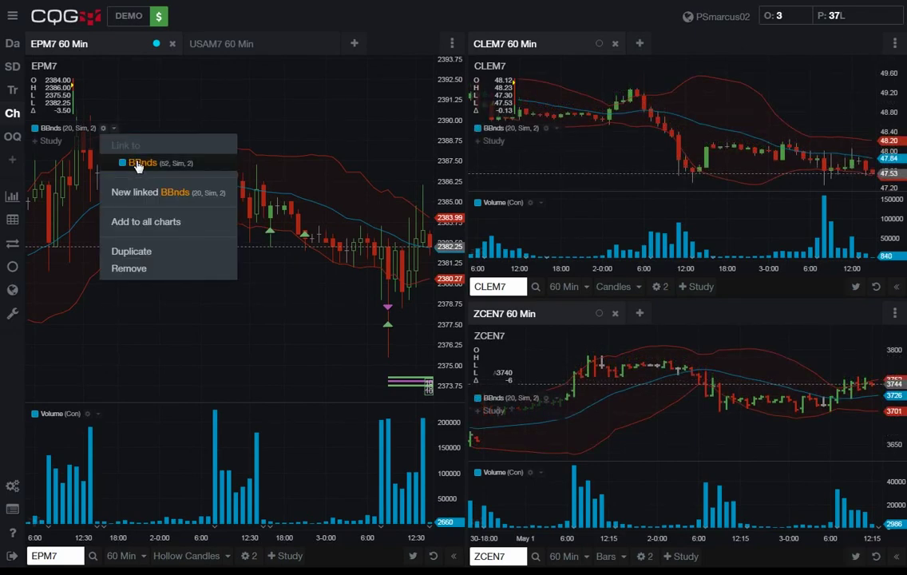
{"action": "left_click", "coordinate": [137, 163]}
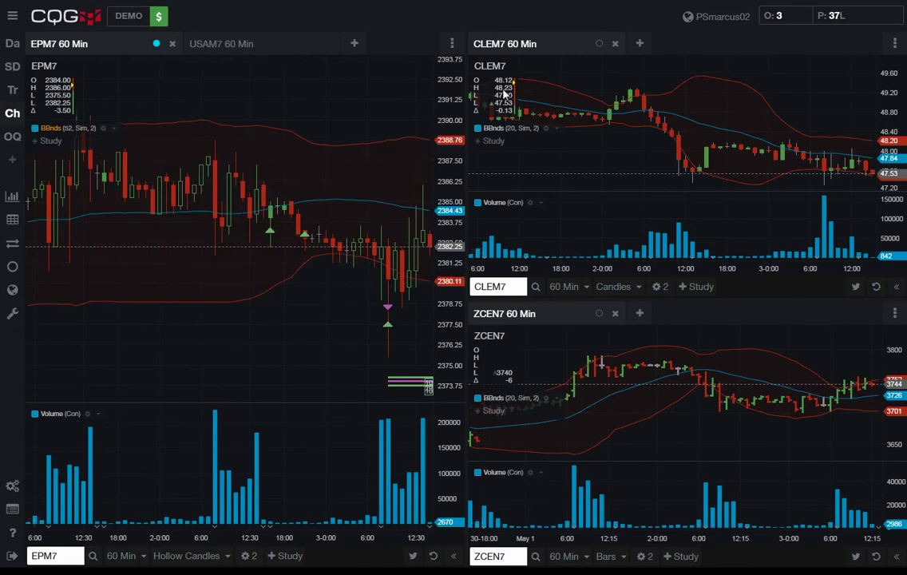
{"action": "left_click", "coordinate": [556, 129]}
{"action": "left_click", "coordinate": [563, 163]}
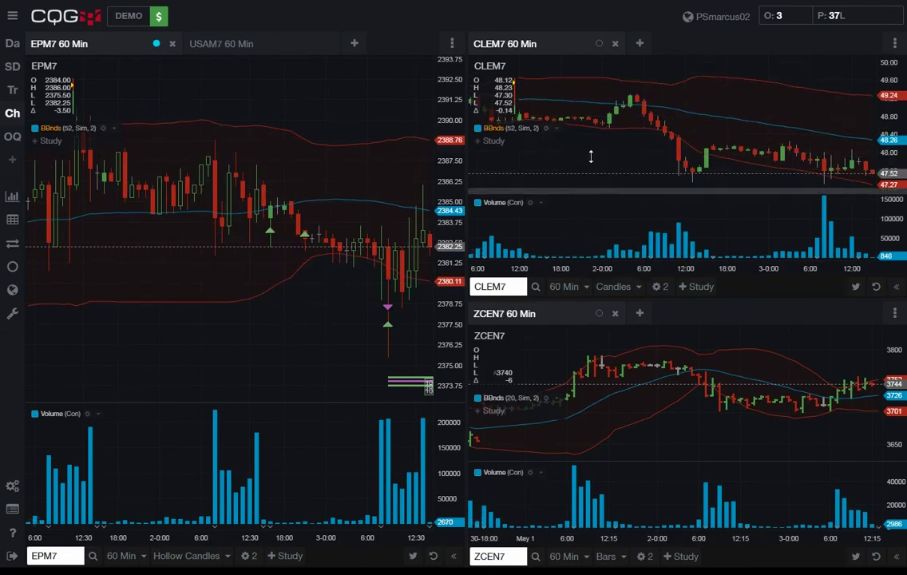
Apply the linked BBnds (52, Sim, 2) to all three charts and open its parameters
{"action": "left_click", "coordinate": [115, 128]}
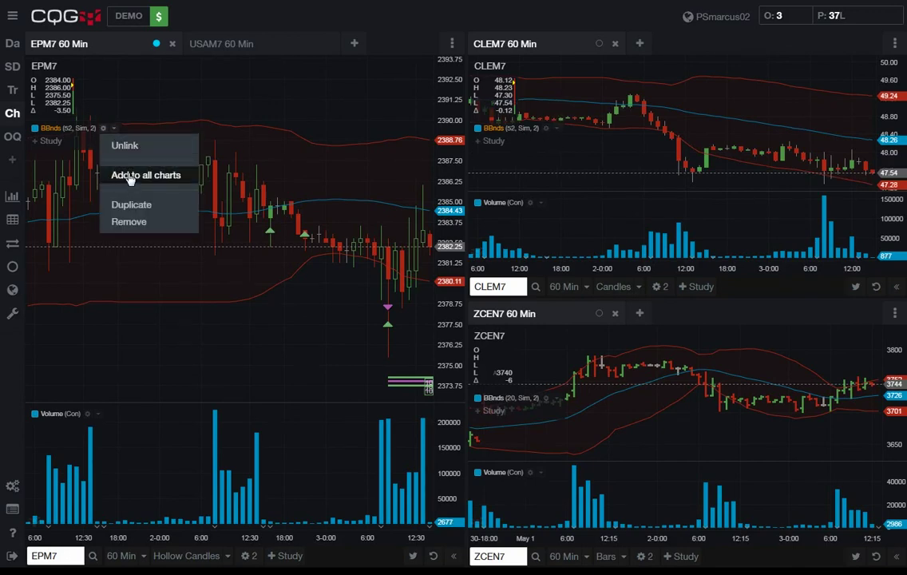
{"action": "left_click", "coordinate": [129, 177]}
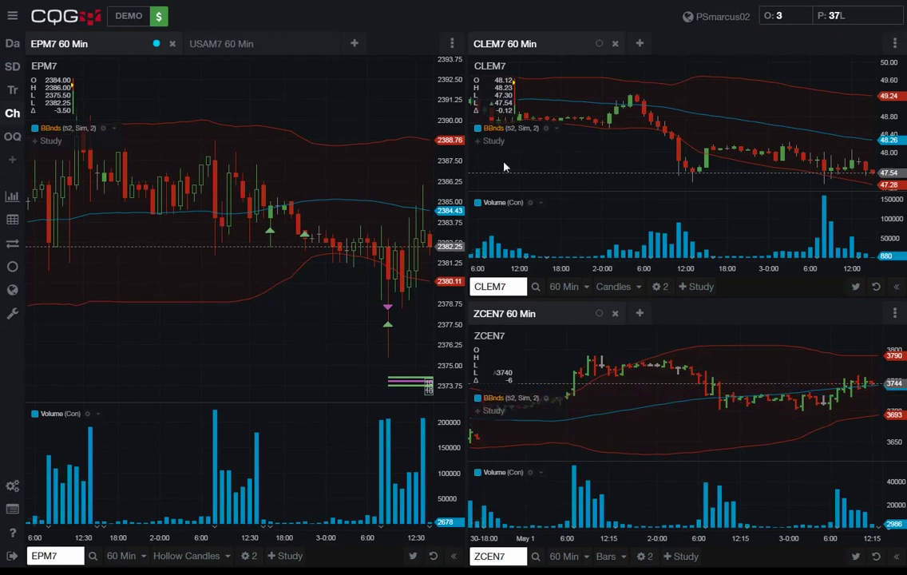
{"action": "left_click", "coordinate": [103, 128]}
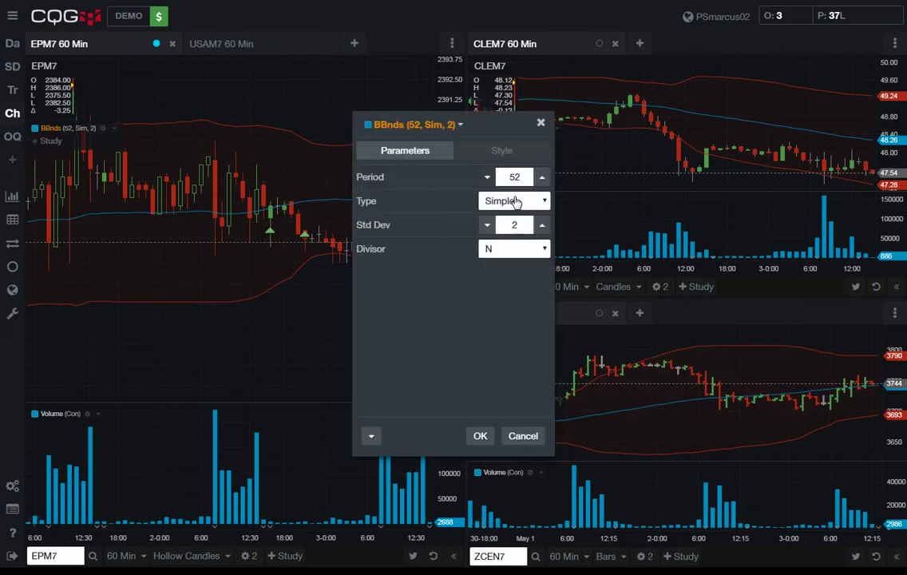
Lower the linked Bollinger Bands period from 52 to 21 and confirm
{"action": "left_click_drag", "start_coordinate": [493, 178], "coordinate": [490, 179]}
{"action": "left_click_drag", "start_coordinate": [516, 127], "coordinate": [425, 162]}
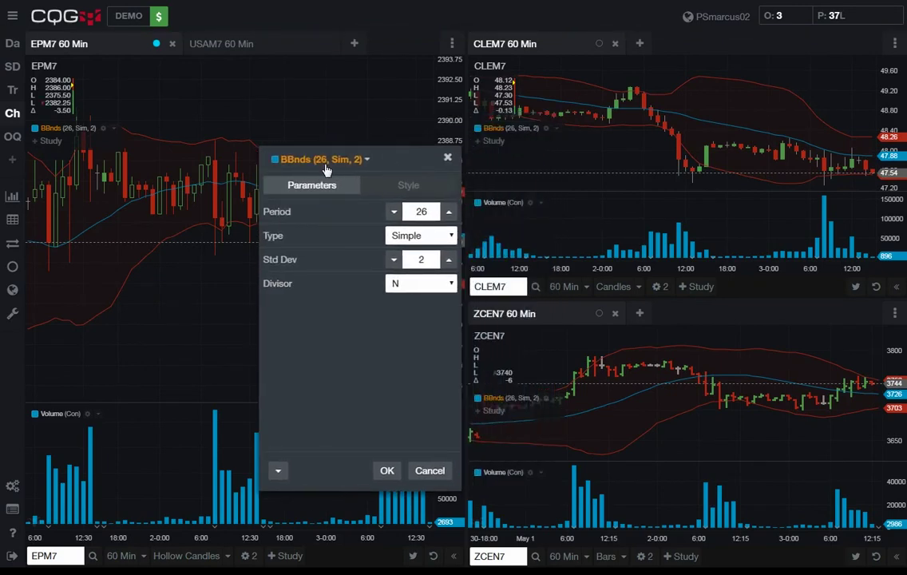
{"action": "left_click", "coordinate": [393, 212]}
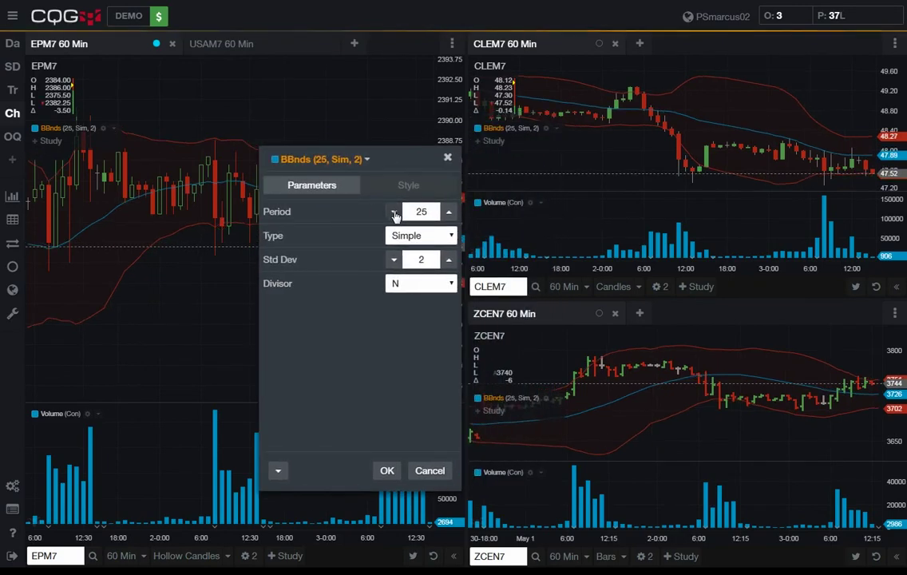
{"action": "left_click", "coordinate": [394, 212]}
{"action": "left_click", "coordinate": [393, 212]}
{"action": "left_click", "coordinate": [394, 212]}
{"action": "left_click", "coordinate": [394, 211]}
{"action": "left_click", "coordinate": [394, 212]}
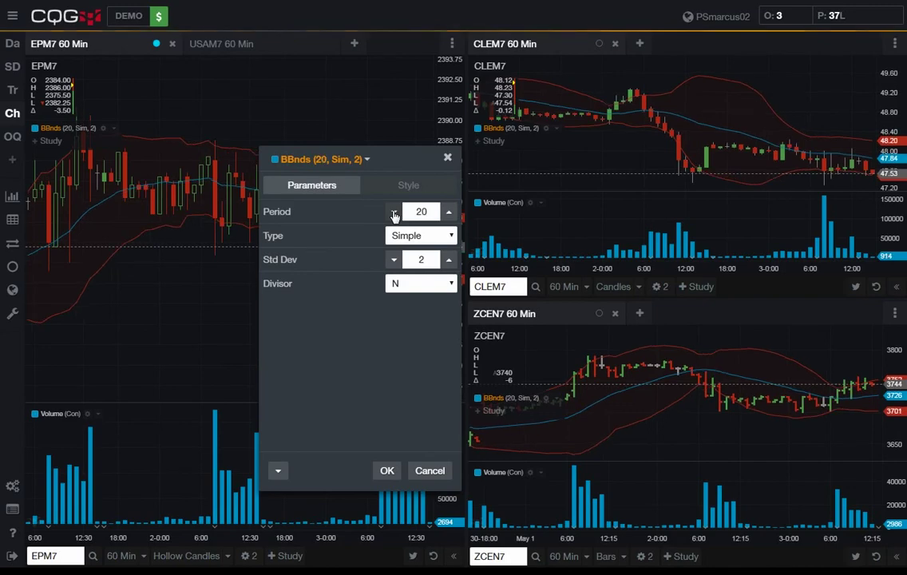
{"action": "left_click", "coordinate": [448, 211]}
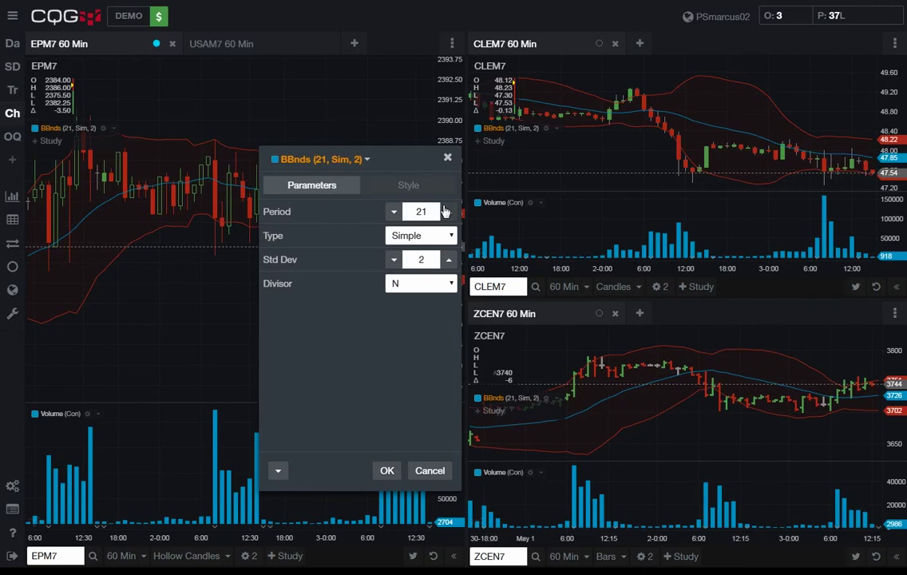
{"action": "left_click", "coordinate": [388, 473]}
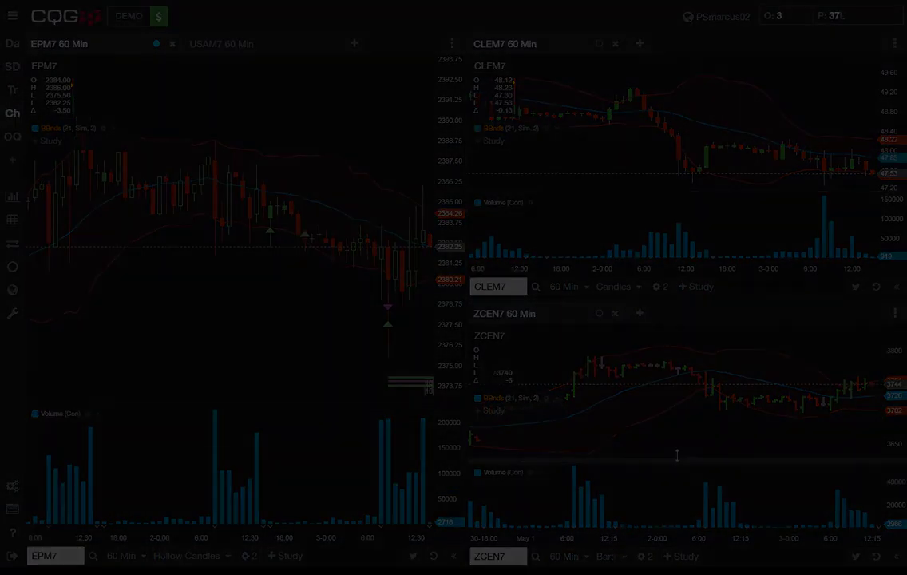